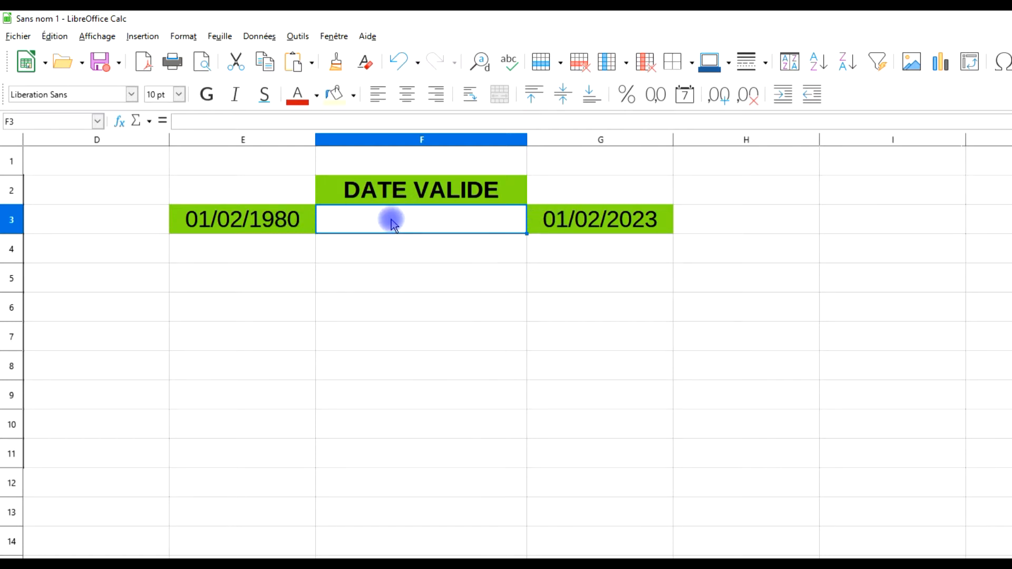
- Enter the label "début" in cell E4, beneath the start date
left_click(250, 221)
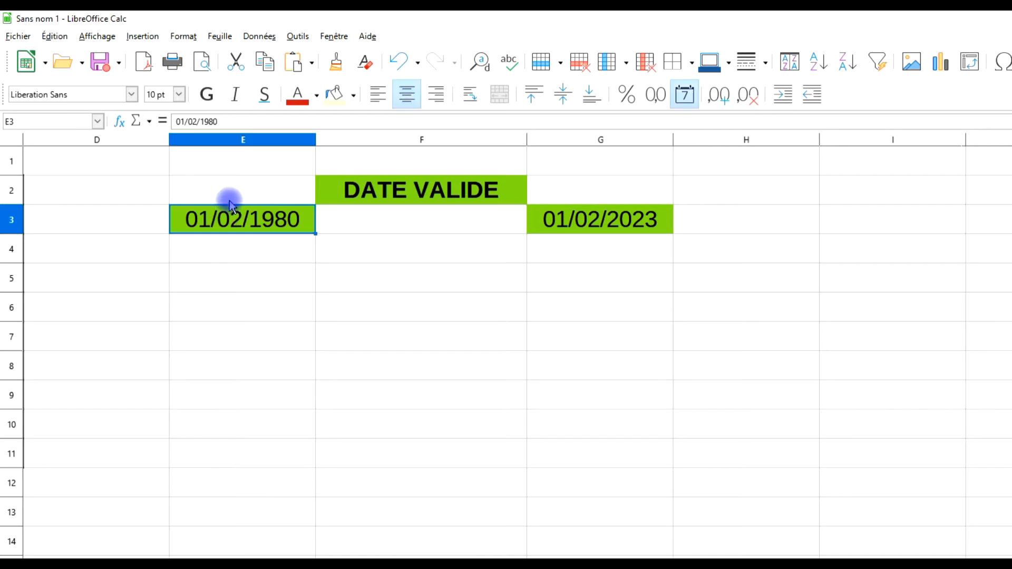
left_click(226, 238)
type("déb")
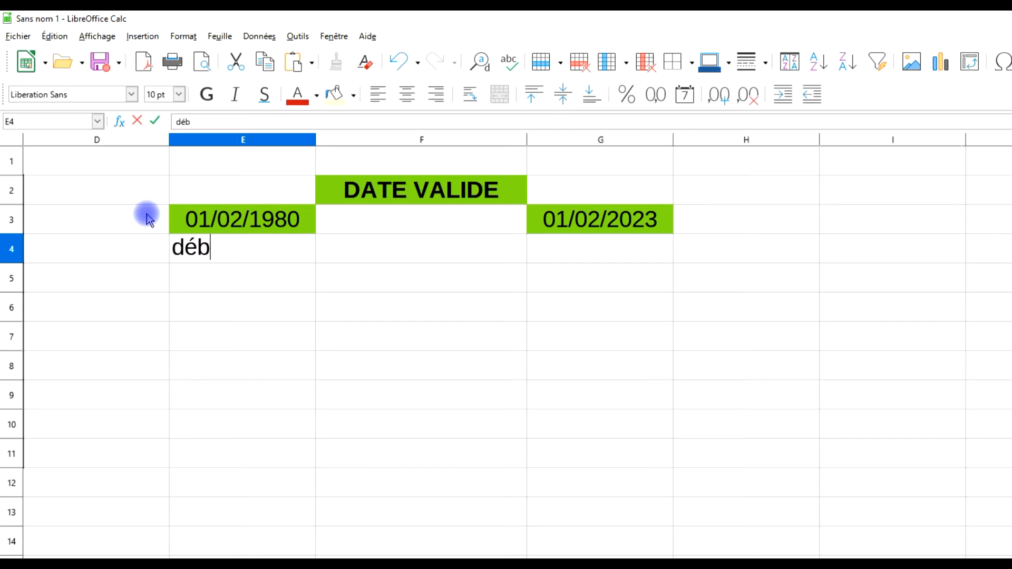
type("ut")
key("Return")
- Enter the label "fin" in cell G4 beneath the end date, and centre the contents of E4:G4 horizontally
key("Up")
key("Right")
key("Right")
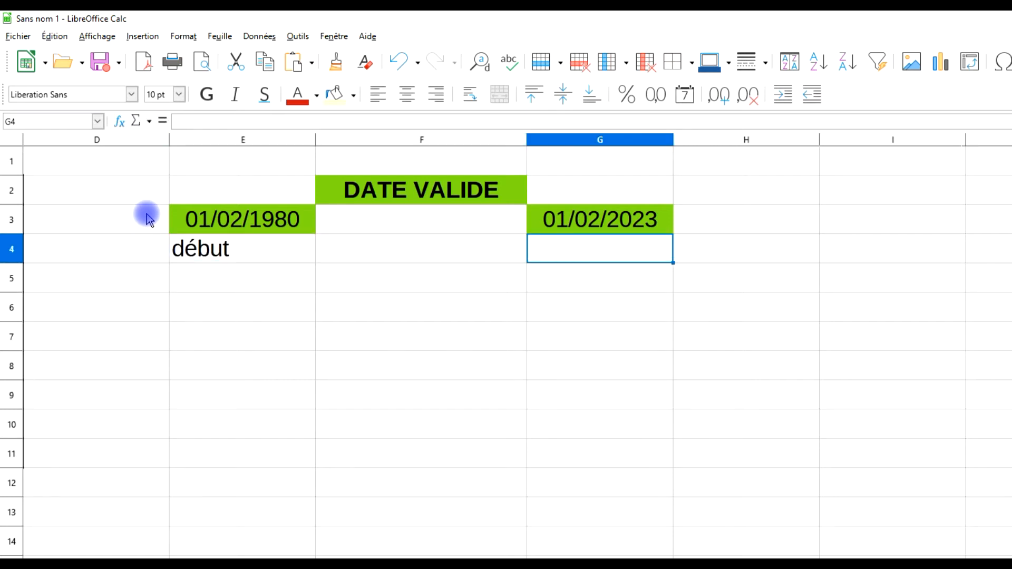
type("fin")
key("Return")
key("Up")
key("Left")
key("Up")
key("Down")
key("Up")
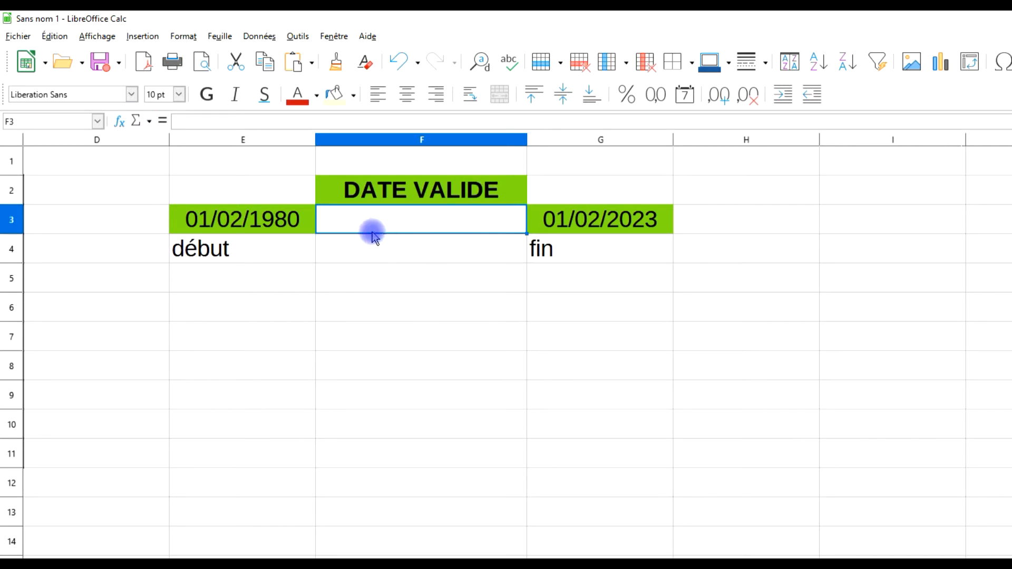
left_click_drag(248, 259, 544, 248)
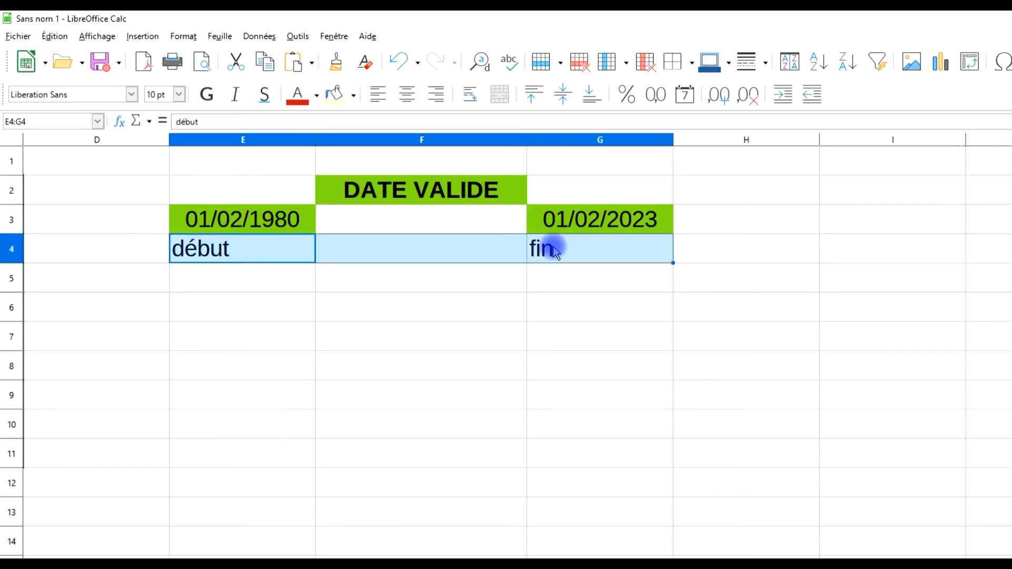
left_click(407, 95)
- Start a validity rule on cell F3 that allows Date values with the data condition "plage correcte"
left_click(436, 217)
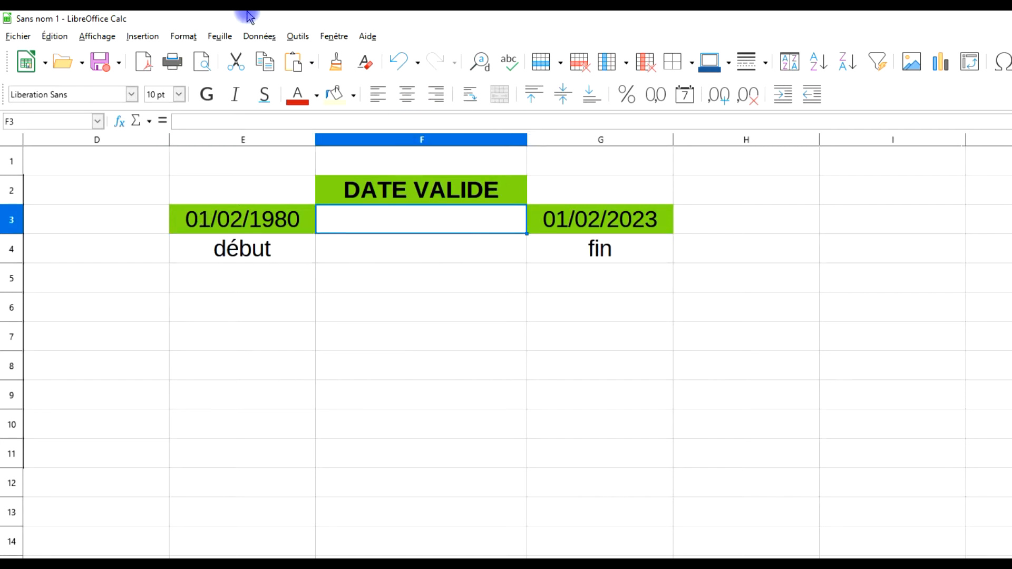
left_click(258, 36)
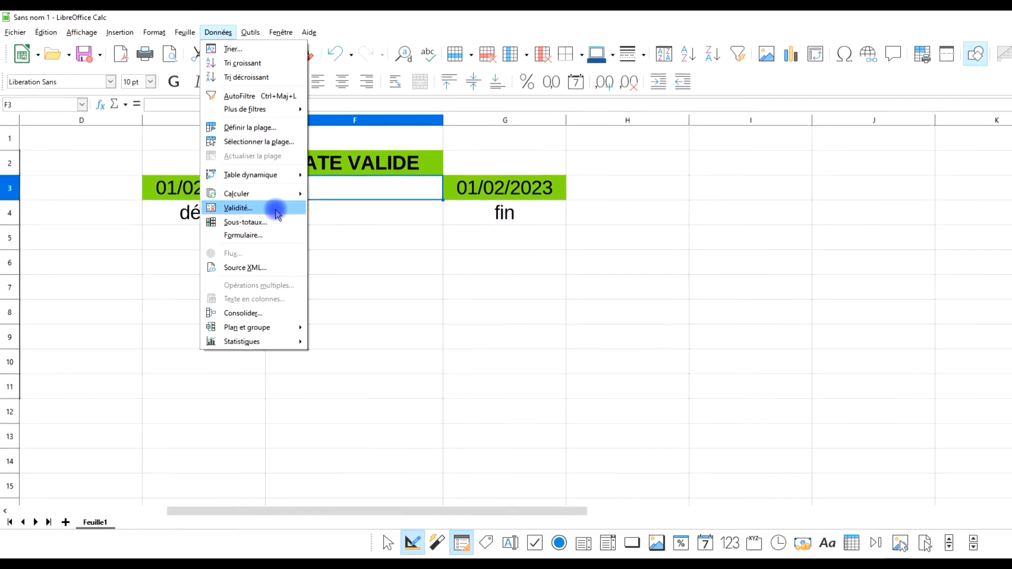
left_click(288, 216)
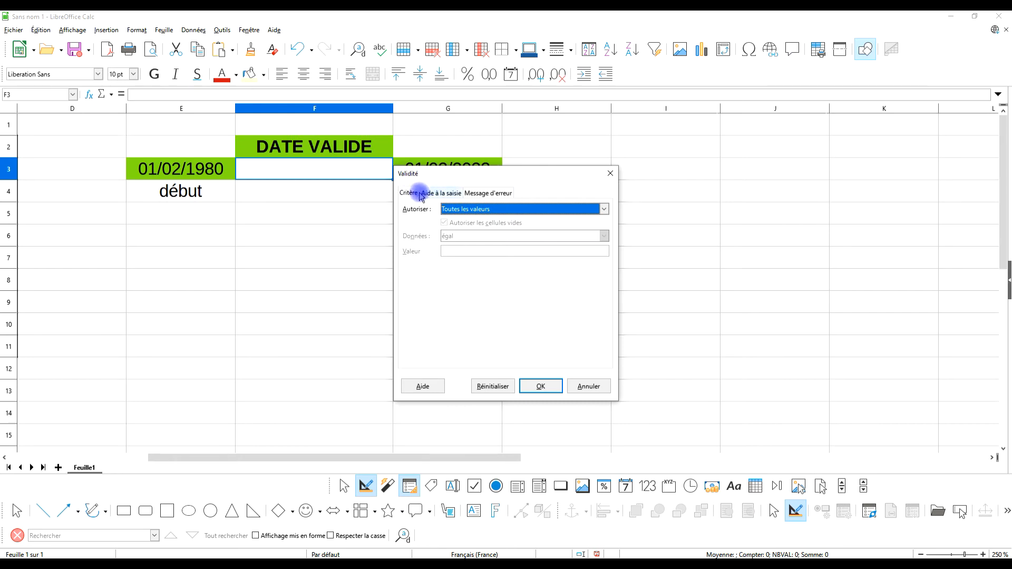
left_click(458, 209)
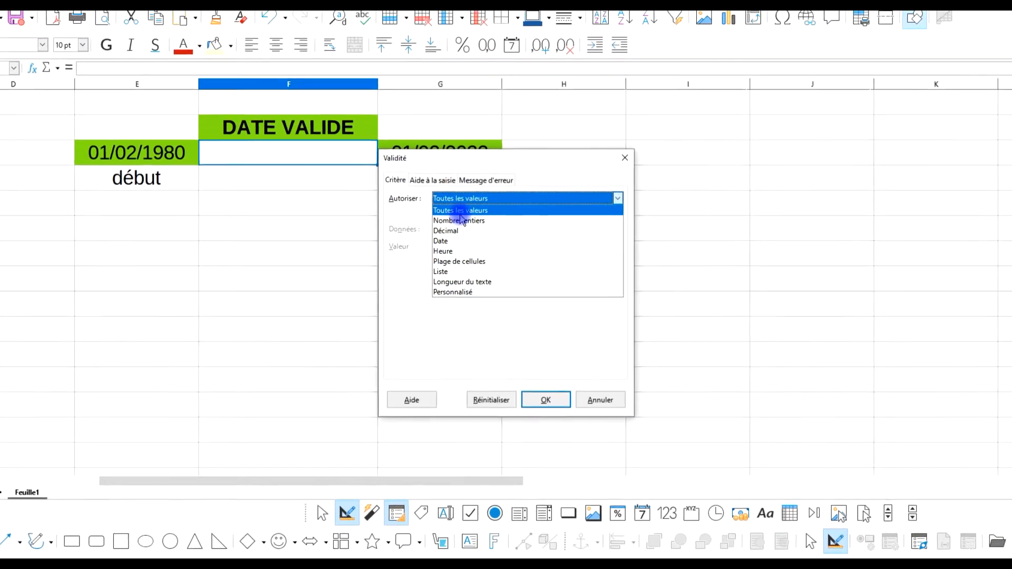
left_click(482, 238)
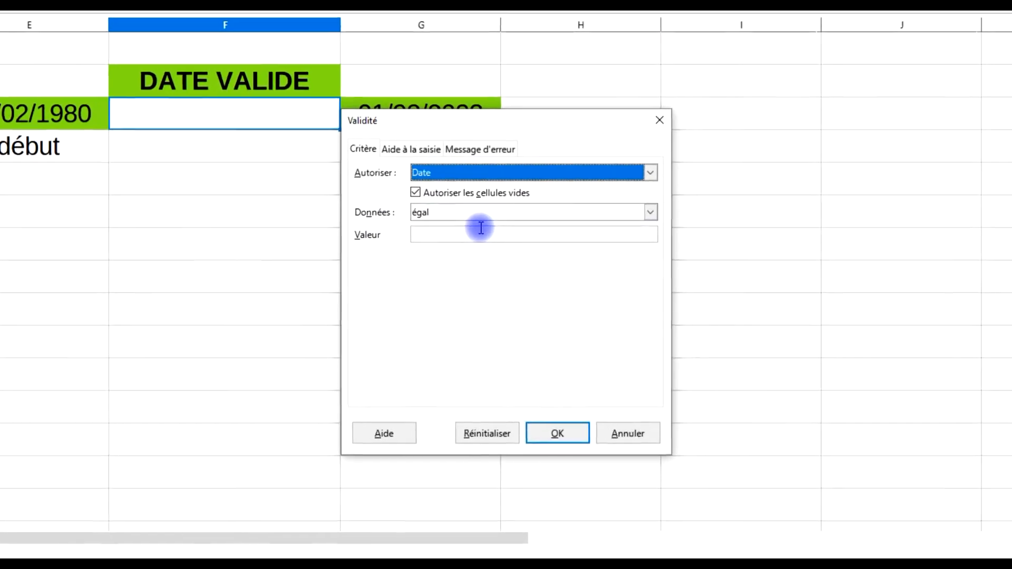
left_click(474, 207)
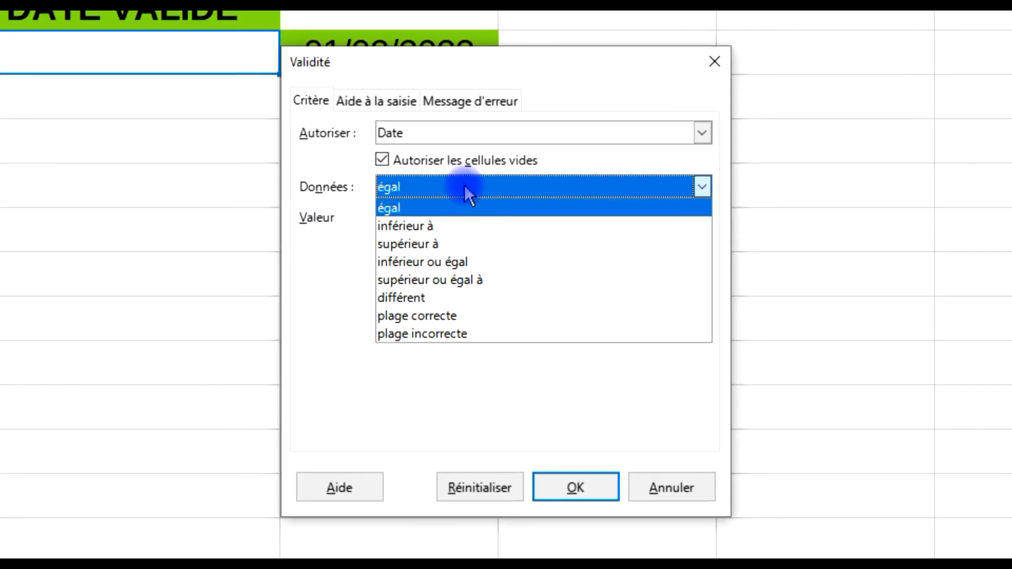
left_click(519, 317)
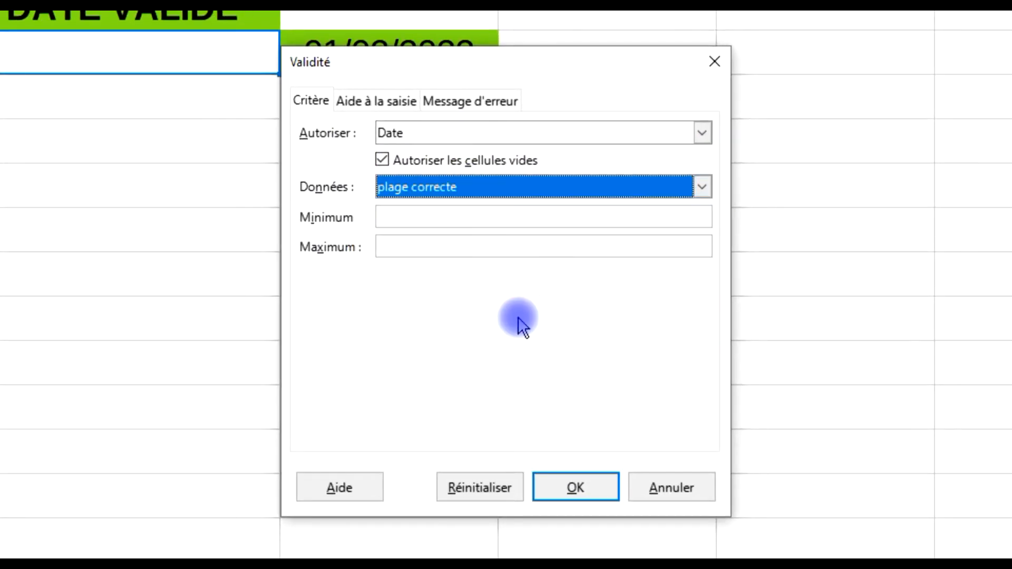
- Set the validity minimum to E3 and the maximum to G3, and apply the rule with the Arrêter error action
left_click(435, 220)
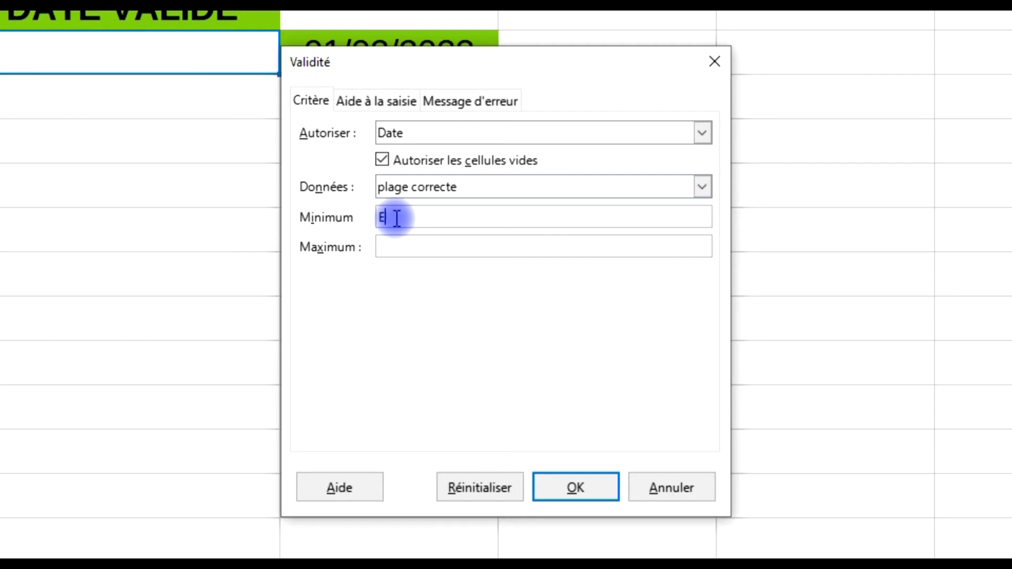
left_click_drag(384, 76, 240, 158)
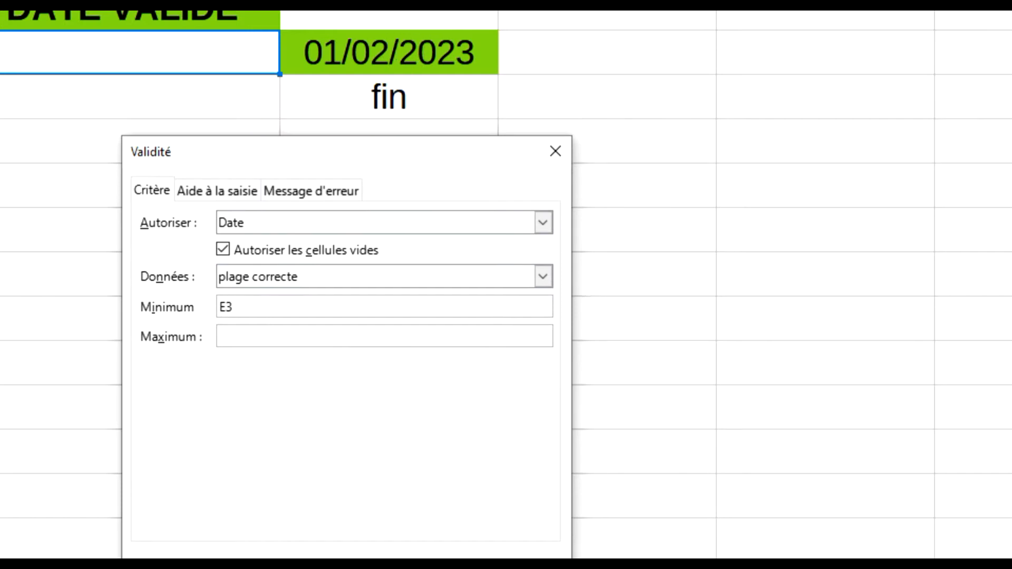
left_click(304, 340)
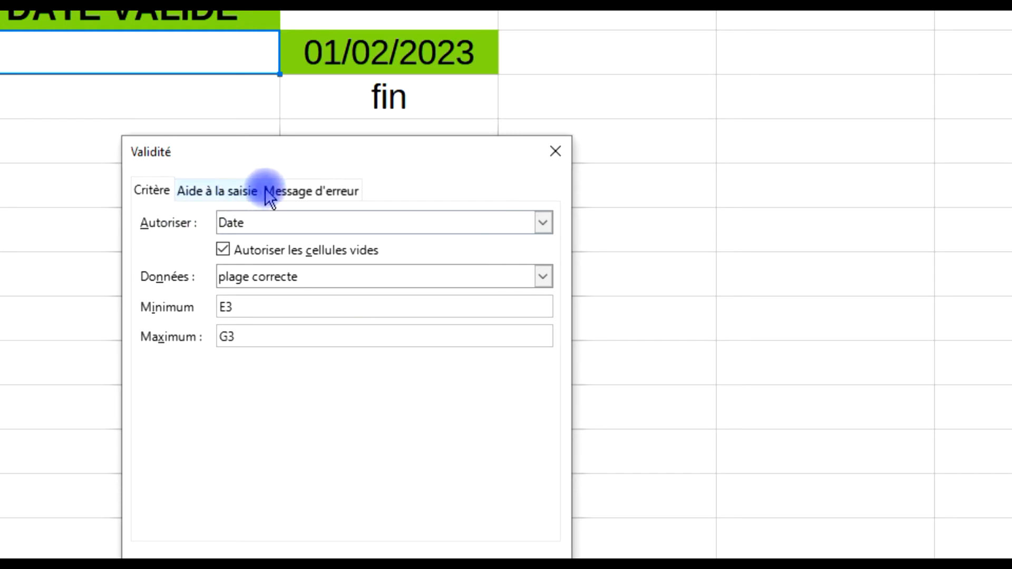
left_click(289, 194)
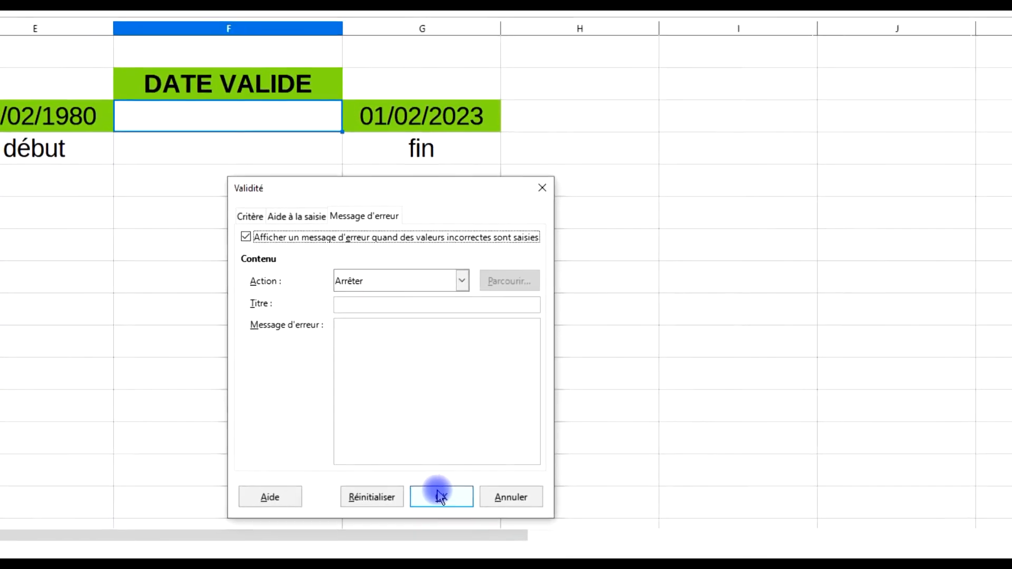
left_click(441, 496)
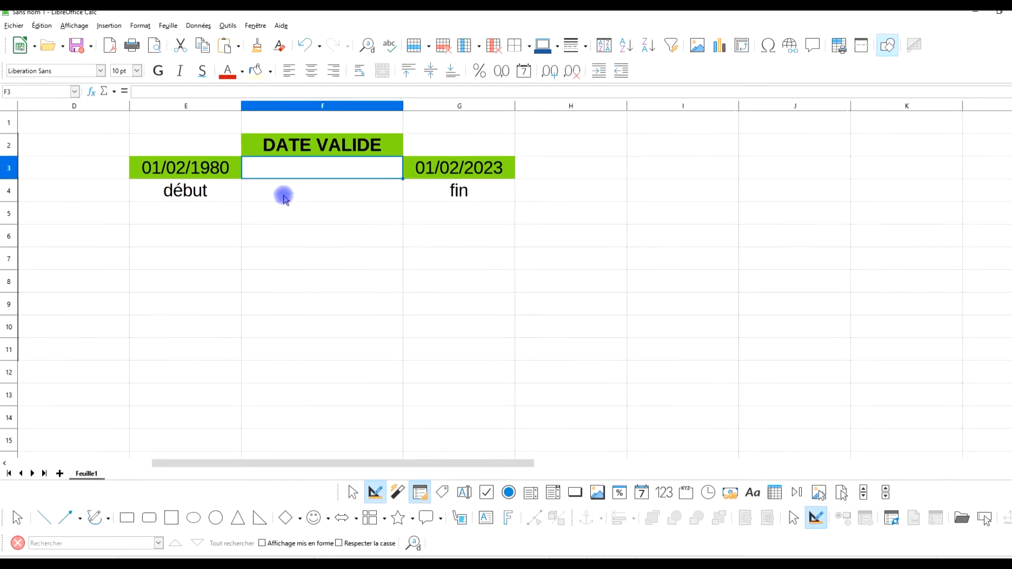
- Test the validity rule by trying to enter the date 02/02/1970, earlier than the start date, in cell F3
type("02/02/19")
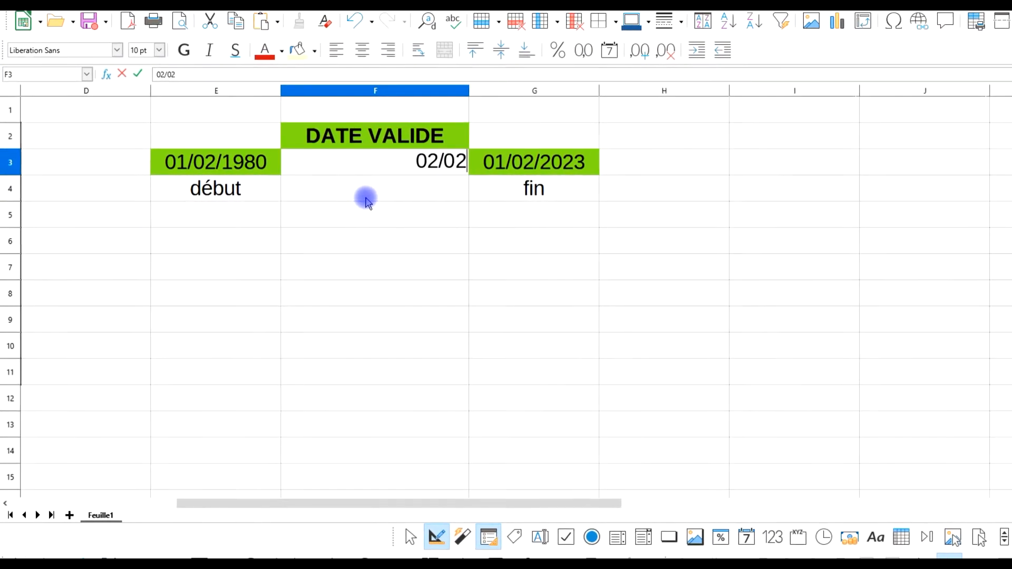
type("70")
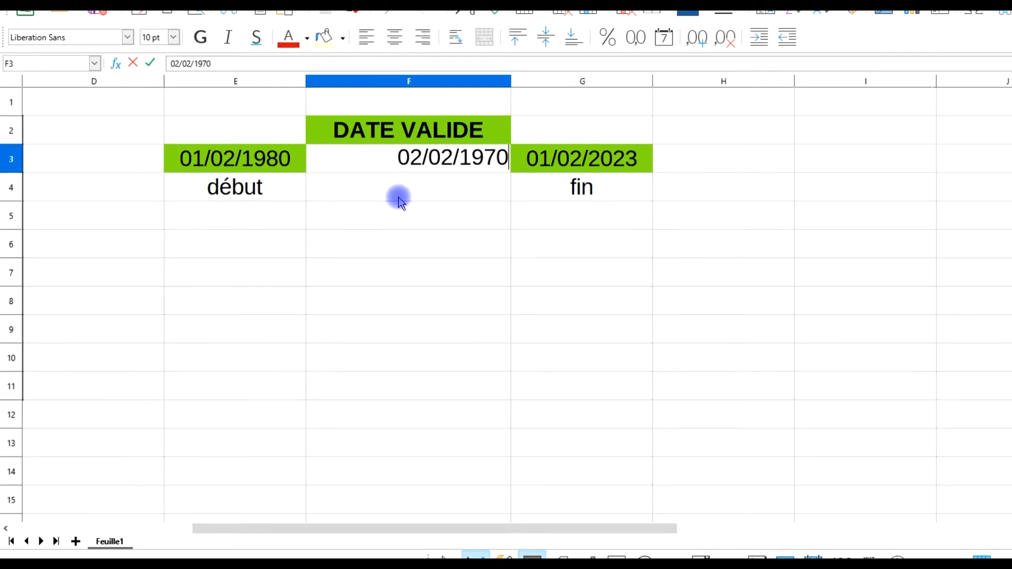
key("Return")
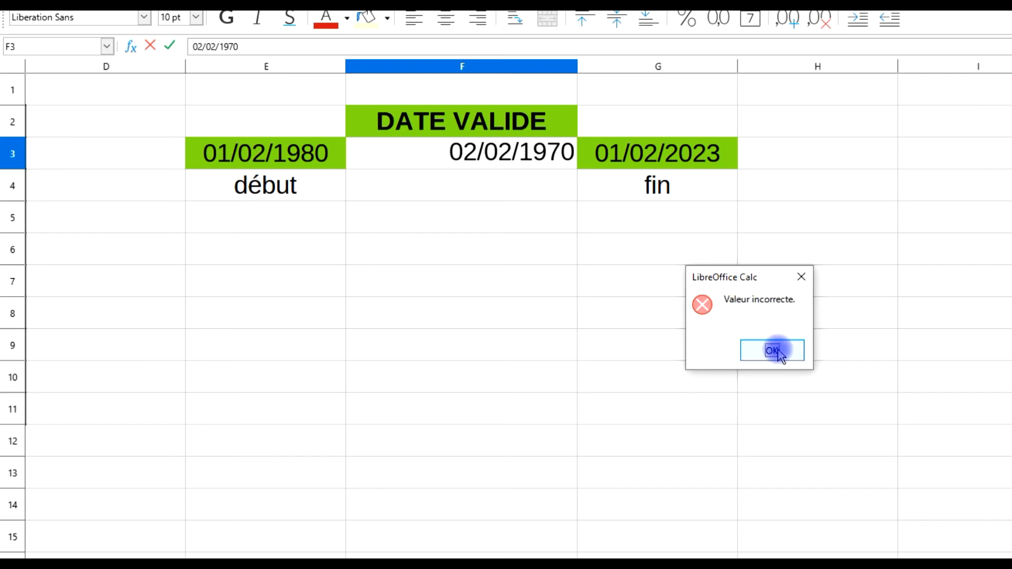
left_click(772, 351)
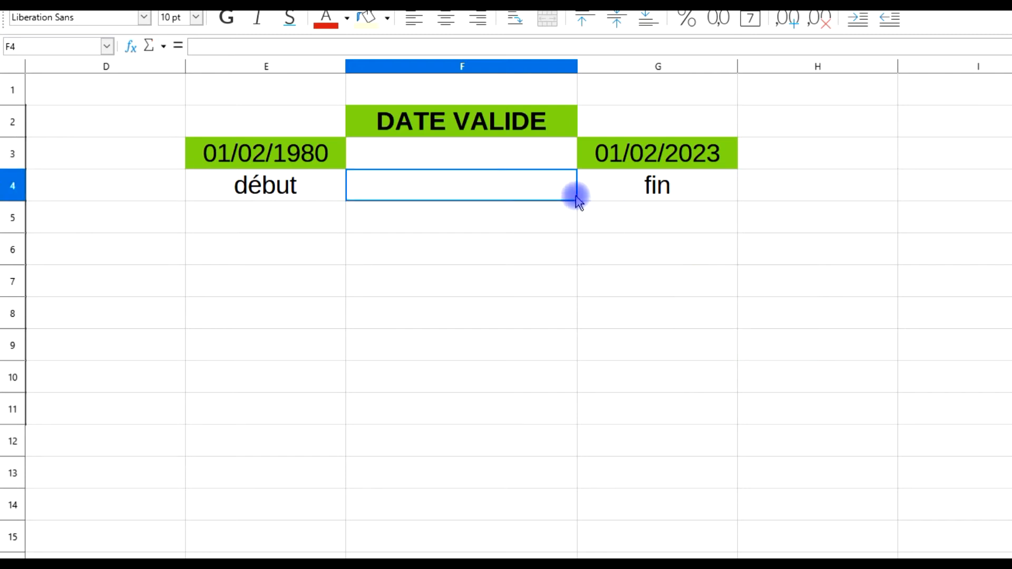
- Enter the date 02/06/2020, within the allowed range, in cell F3
left_click(515, 159)
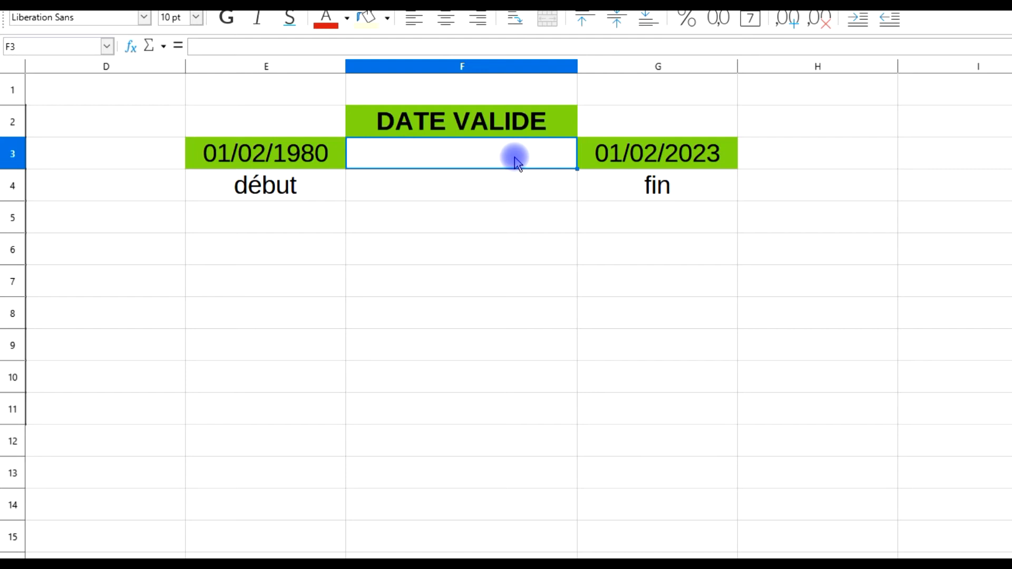
type("02/06/")
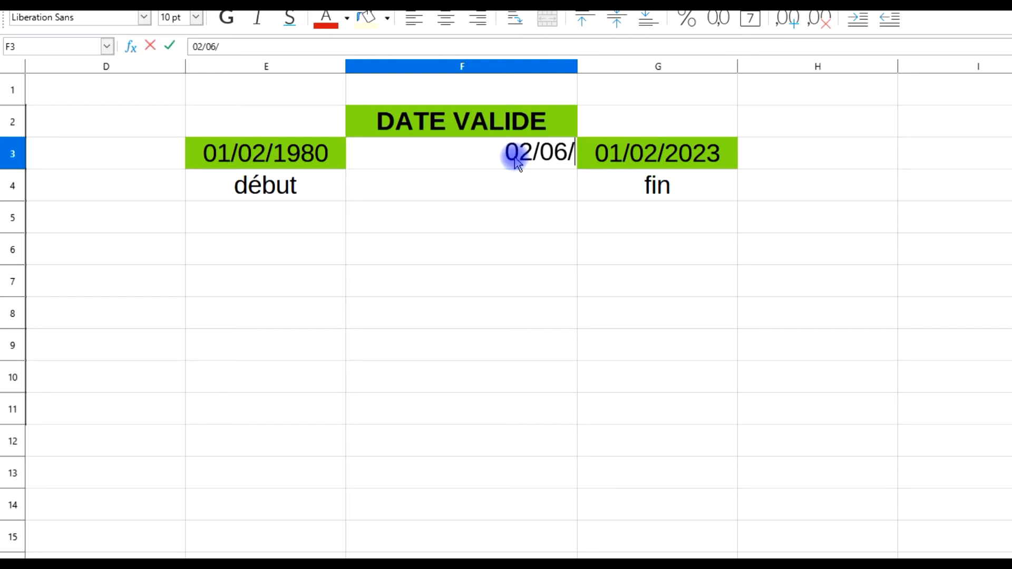
type("2020")
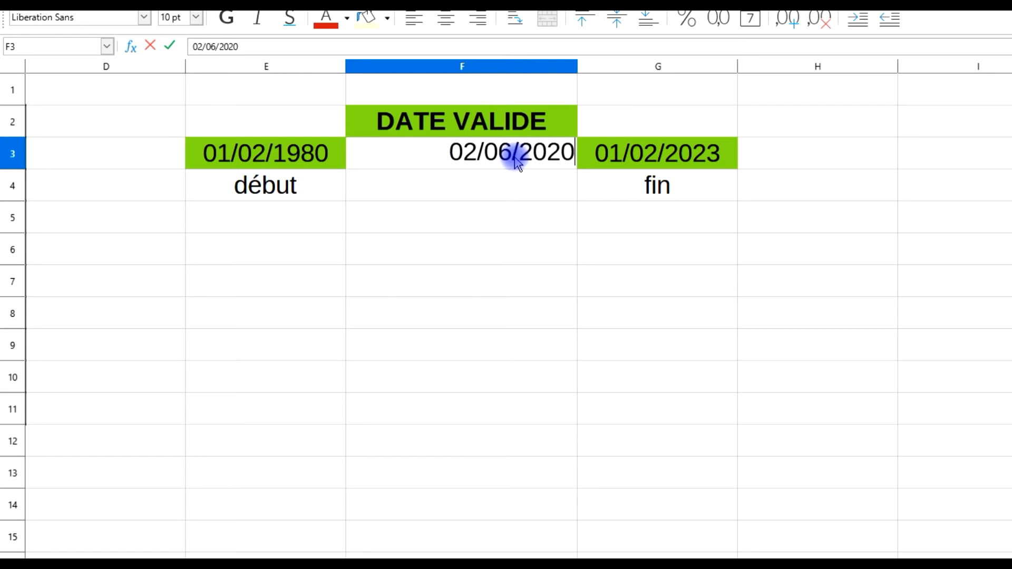
key("Return")
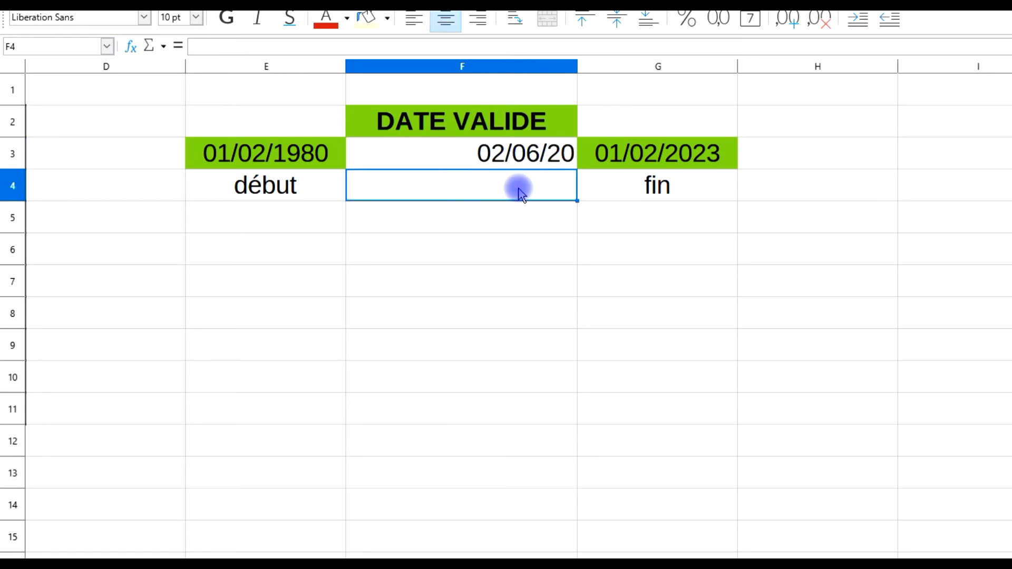
- Clear cell F3 and enter the date 02/02/2020 in it
left_click(510, 153)
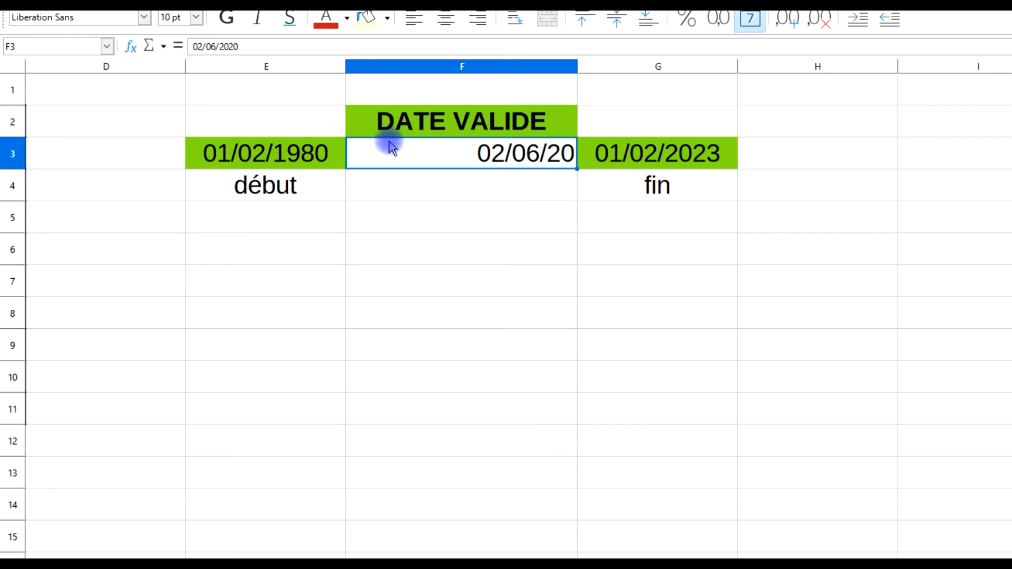
key("Delete")
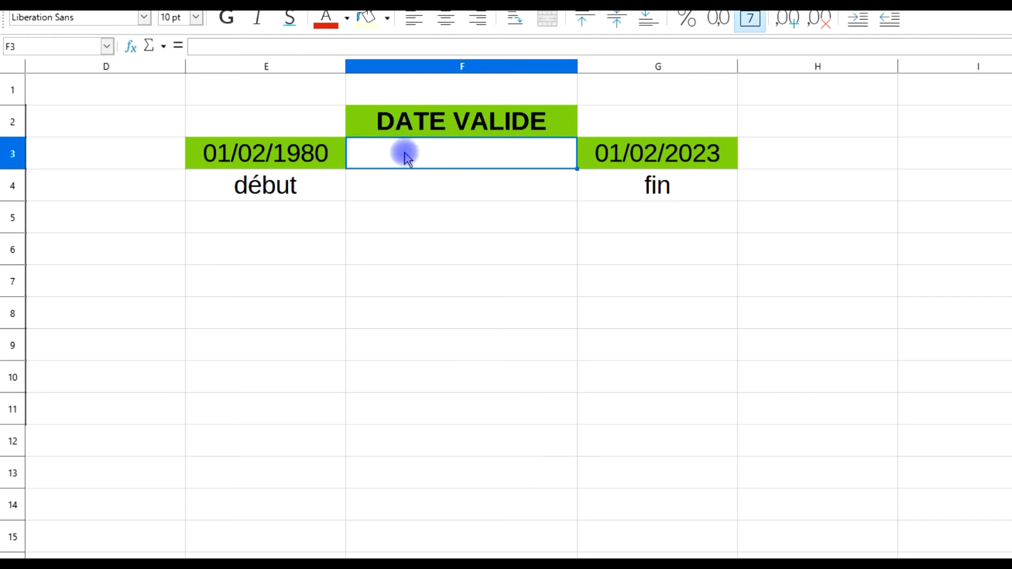
type("02/0")
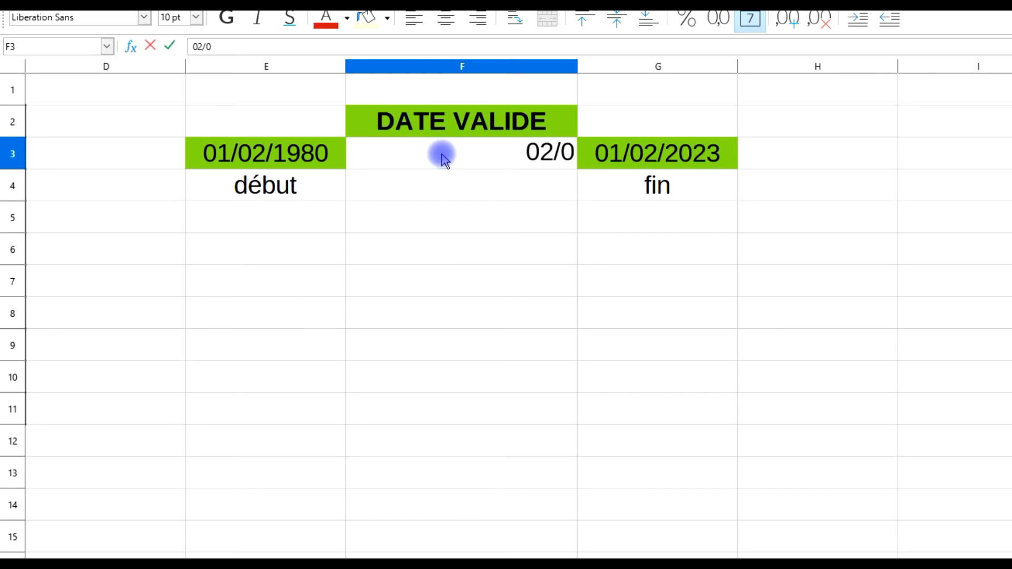
type("2/")
type("2020")
key("Return")
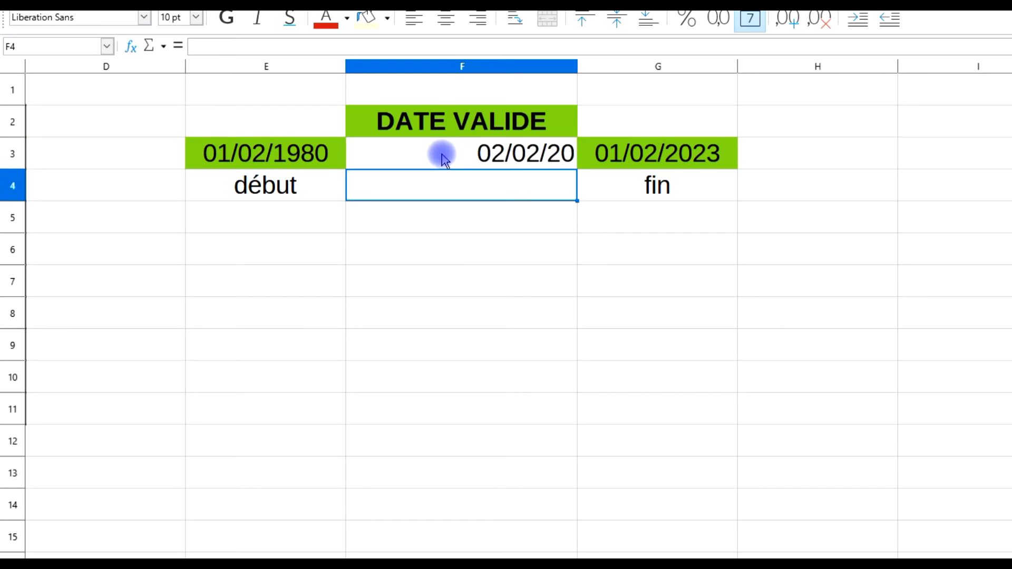
- Change the start date in cell E3 to 01/06/2022
left_click(311, 153)
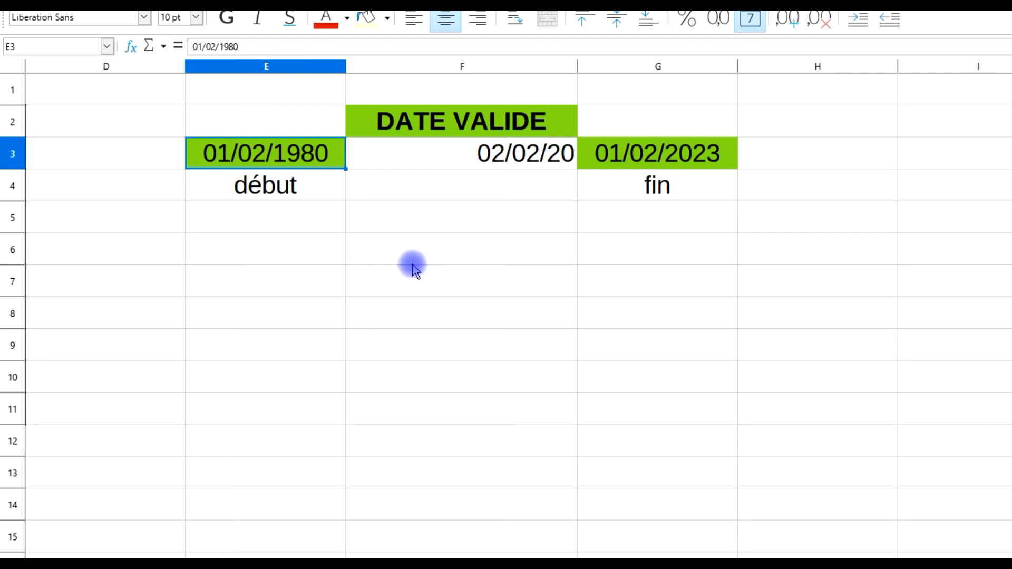
type("01/0")
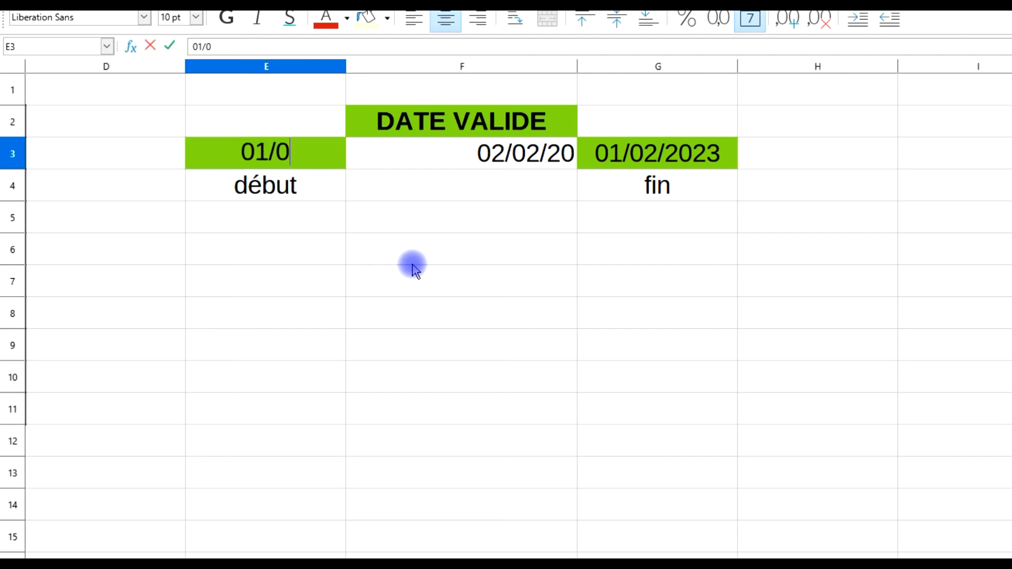
type("6/")
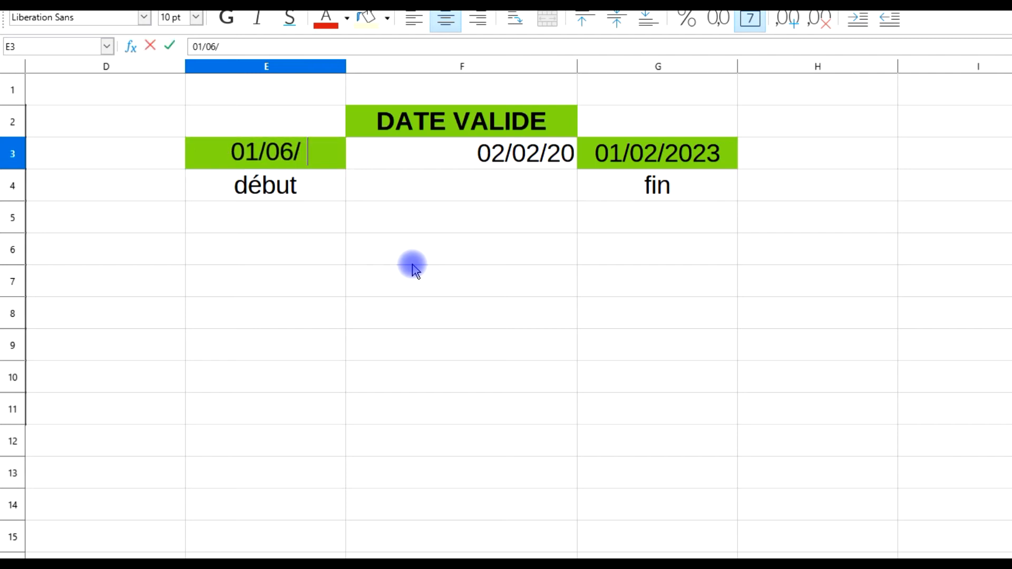
type("20")
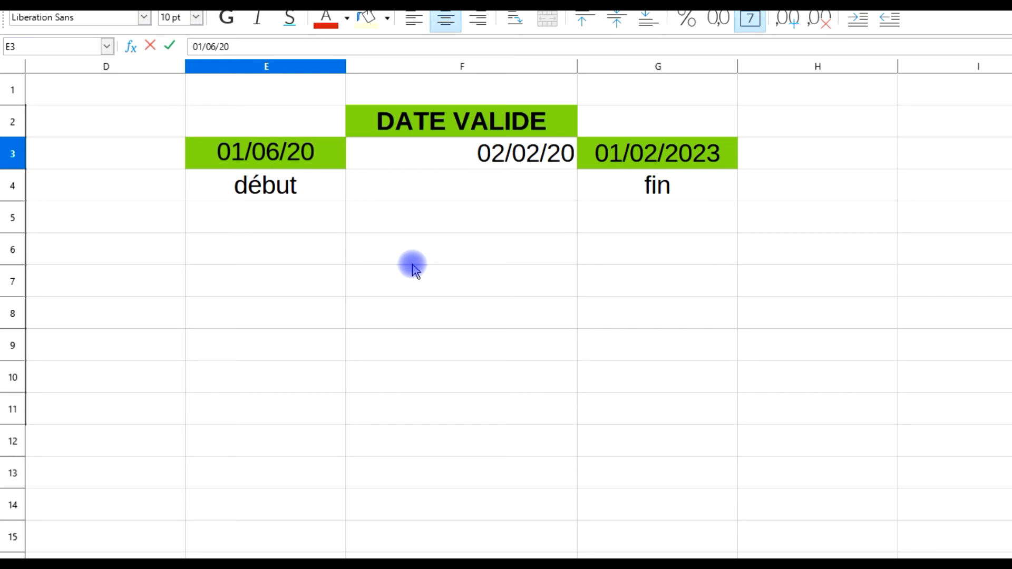
type("22")
key("Return")
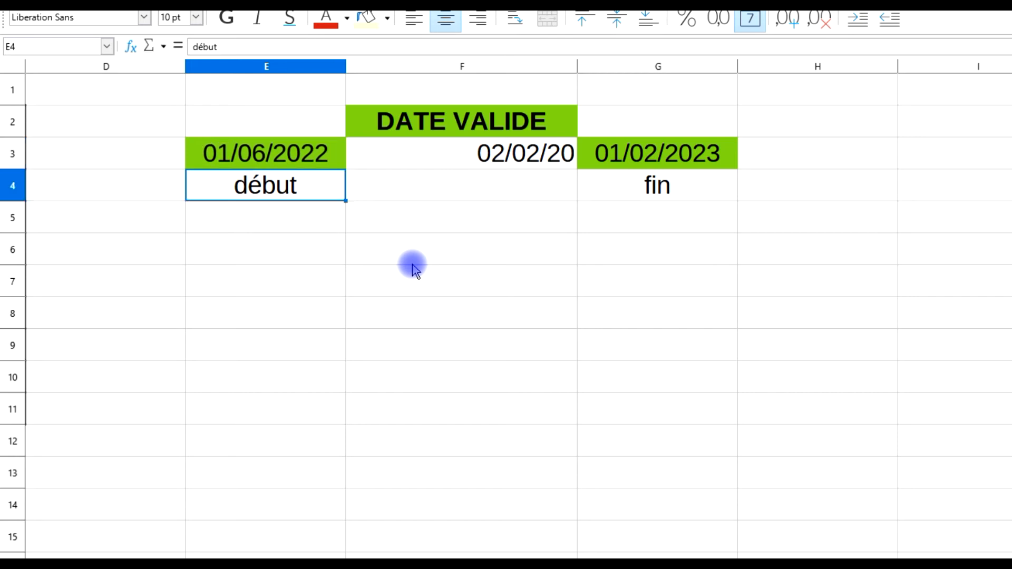
- Format the date in cell F3 with a four-digit year (31/12/1999 style) and centre it horizontally
right_click(480, 158)
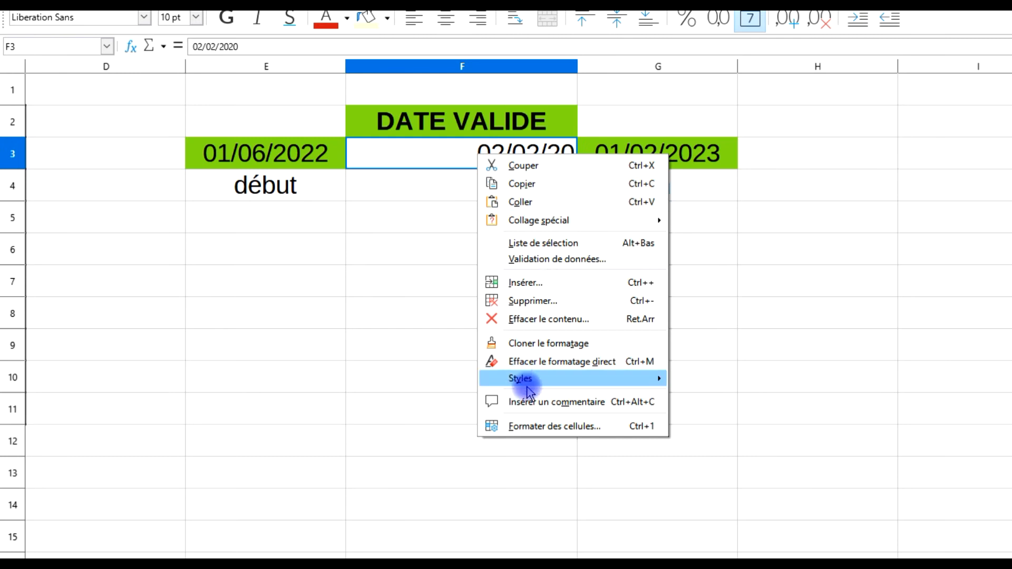
left_click(535, 425)
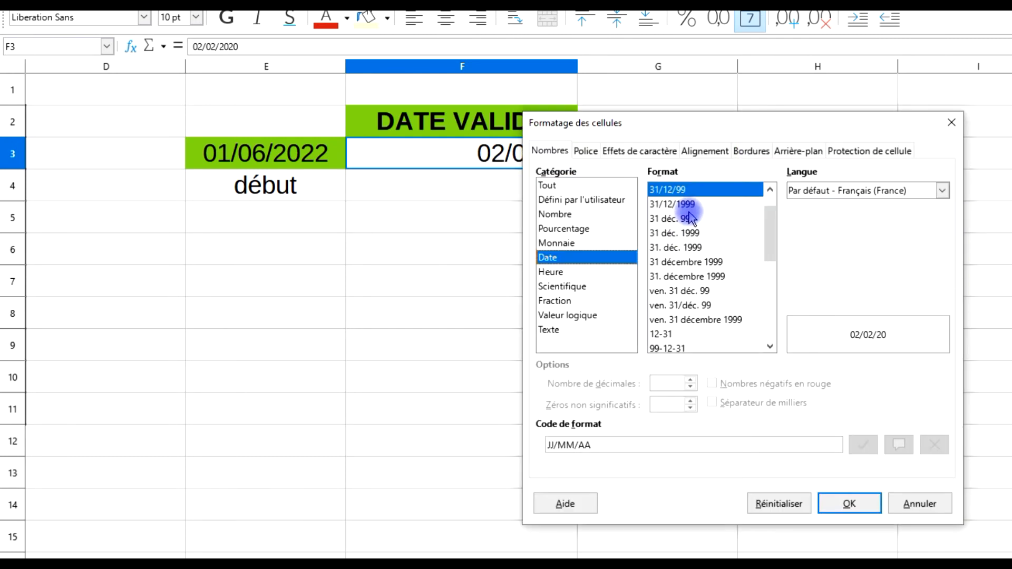
left_click(686, 204)
left_click(846, 501)
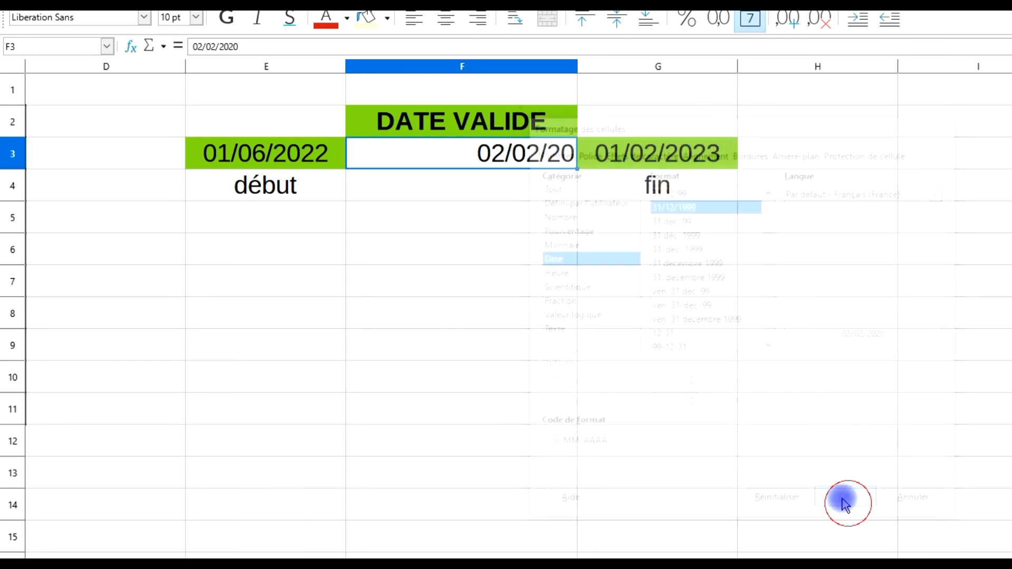
left_click(446, 19)
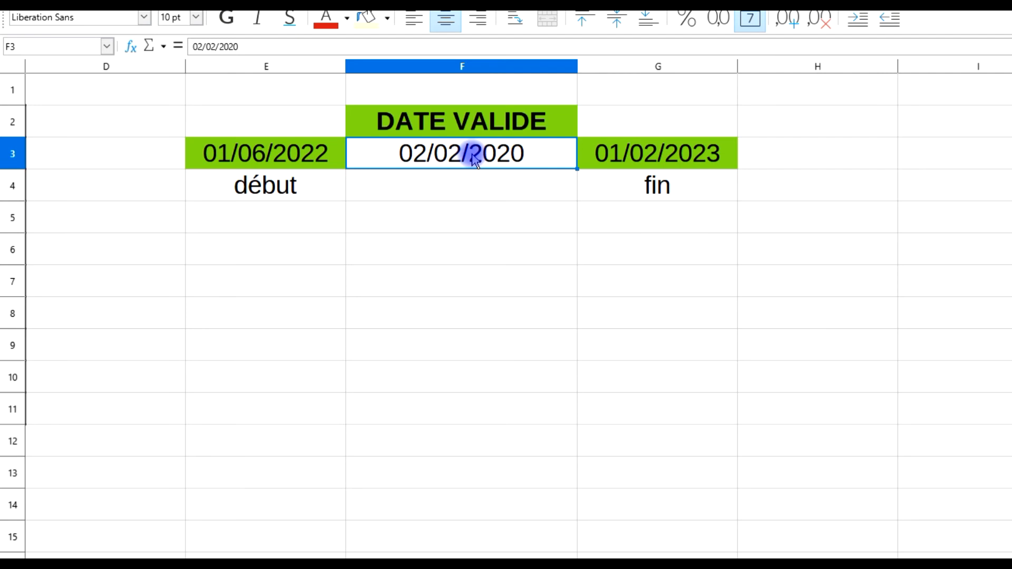
- Test the validity rule by trying to enter the date 01/02/1980, earlier than the start date, in cell F3
type("01/02/1980")
key("Return")
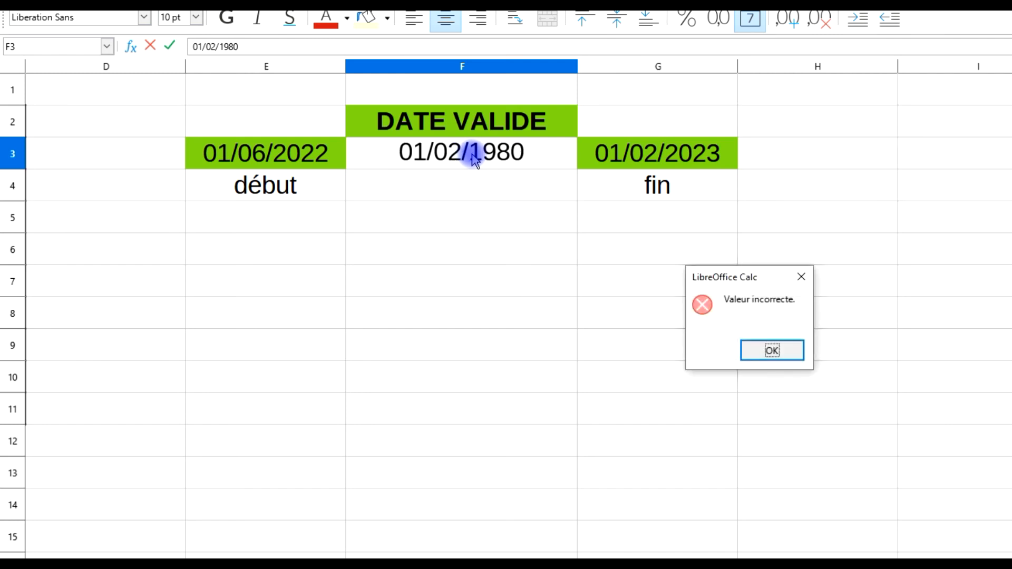
left_click(744, 354)
- Enter the date 02/07/2022, within the allowed range, in cell F3
left_click(528, 162)
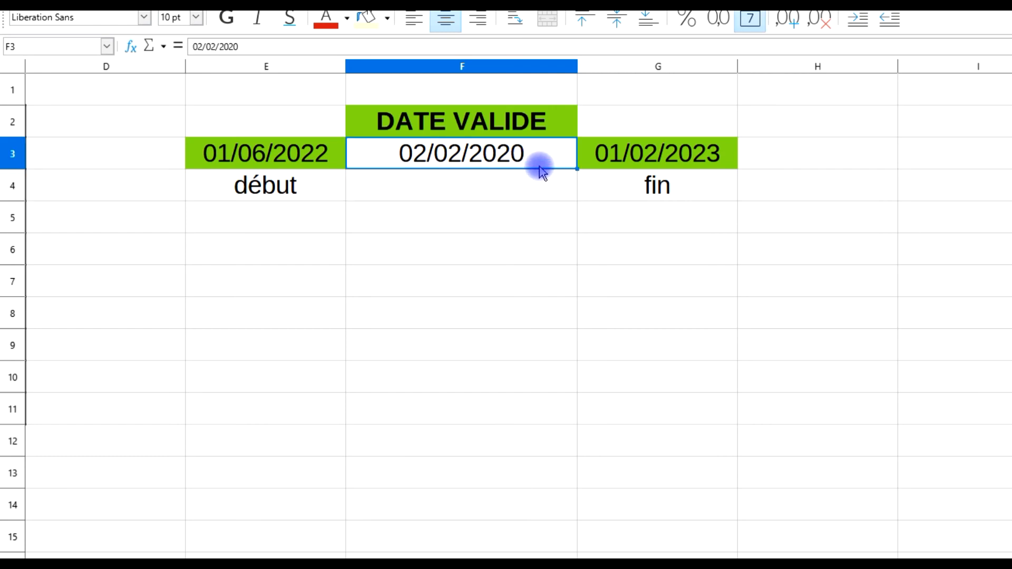
type("02")
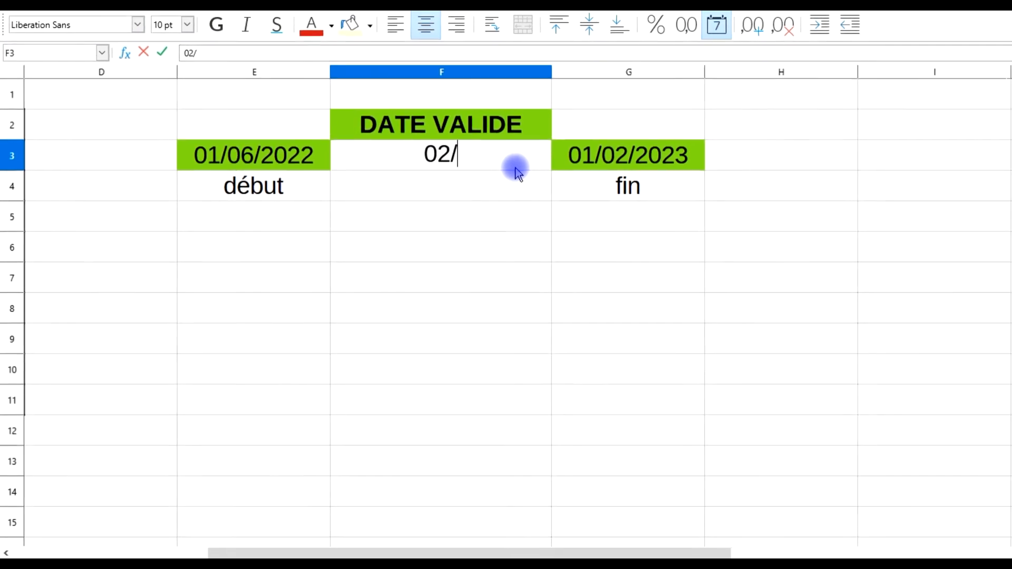
type("/07/")
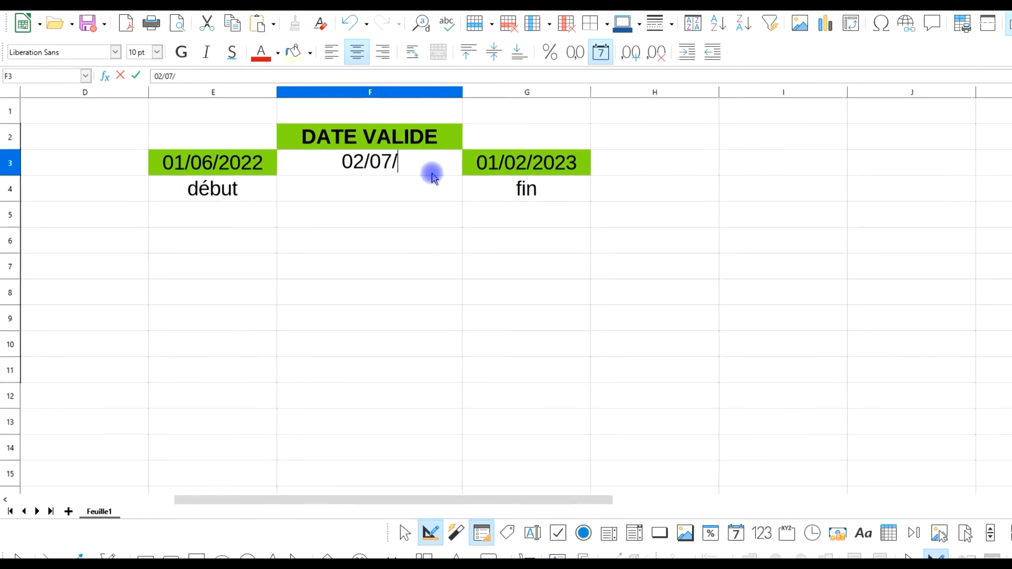
type("2022")
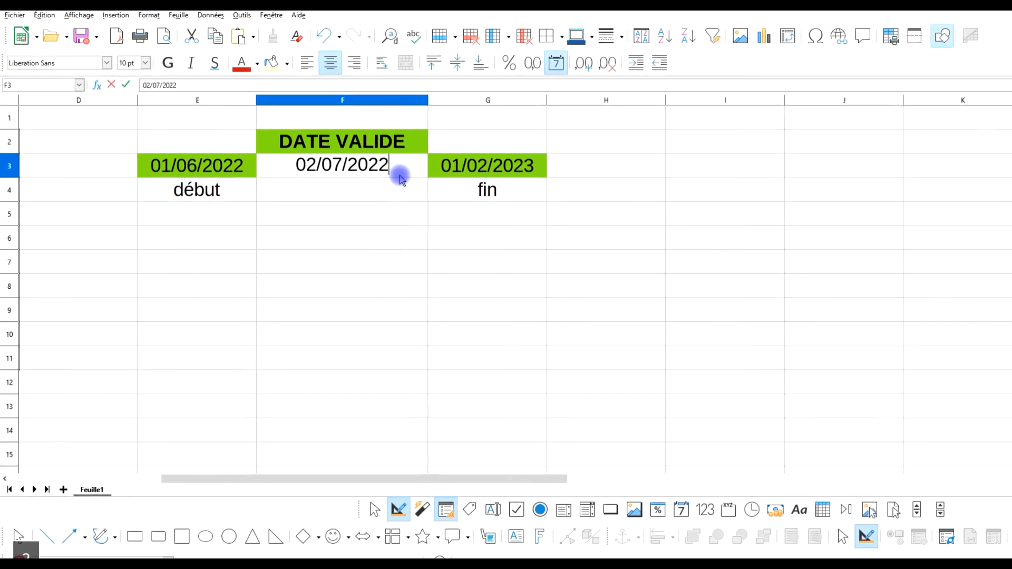
key("Return")
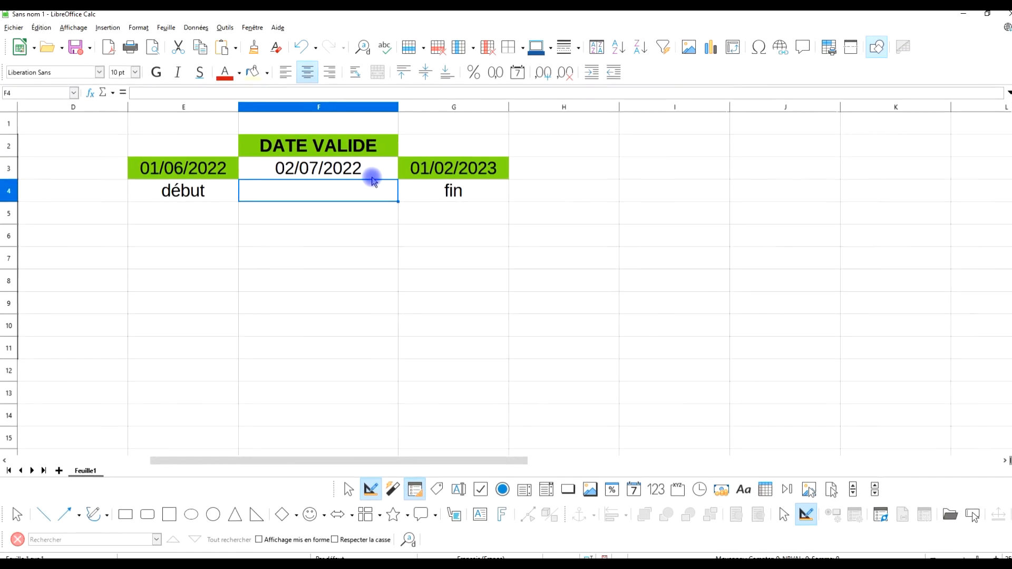